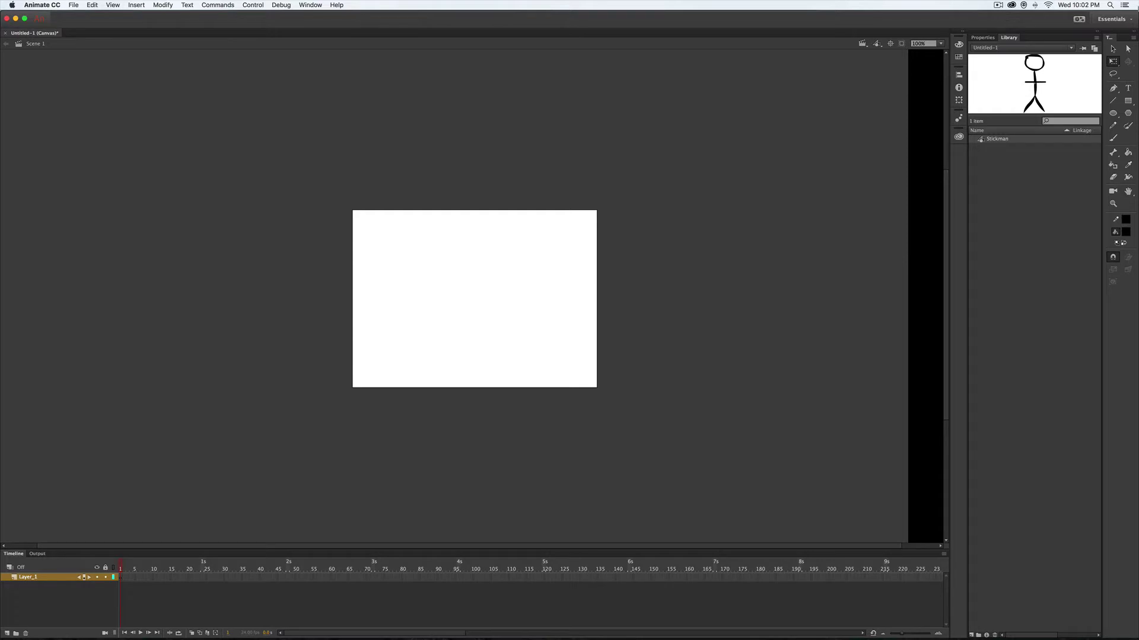
Drag the Stickman symbol from the Library onto the left side of the stage.
left_click(1007, 177)
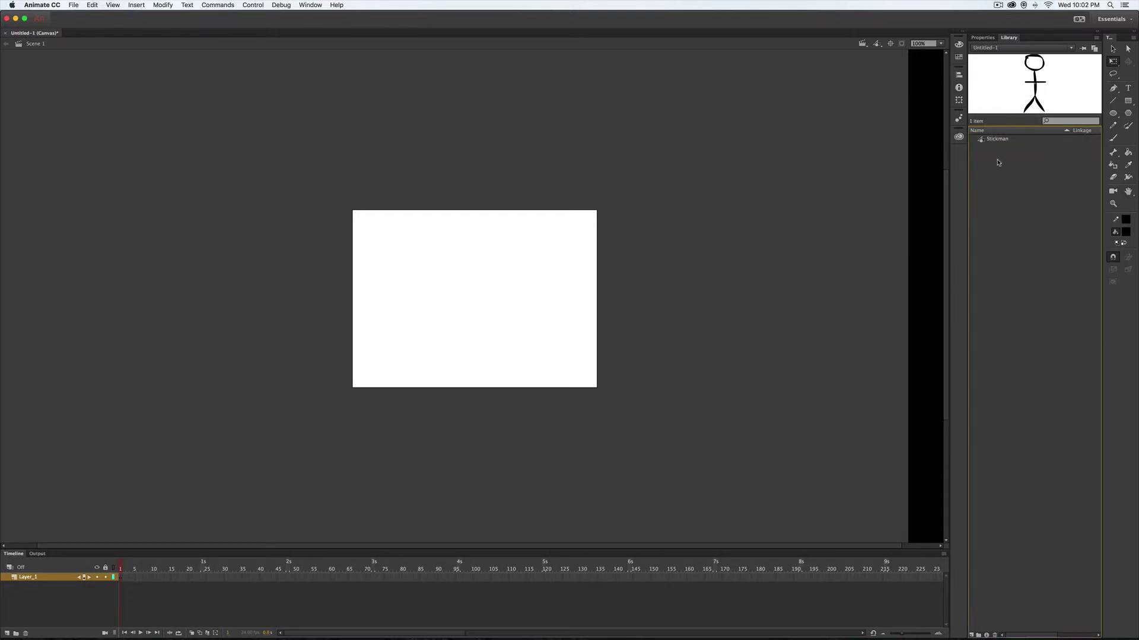
left_click(991, 141)
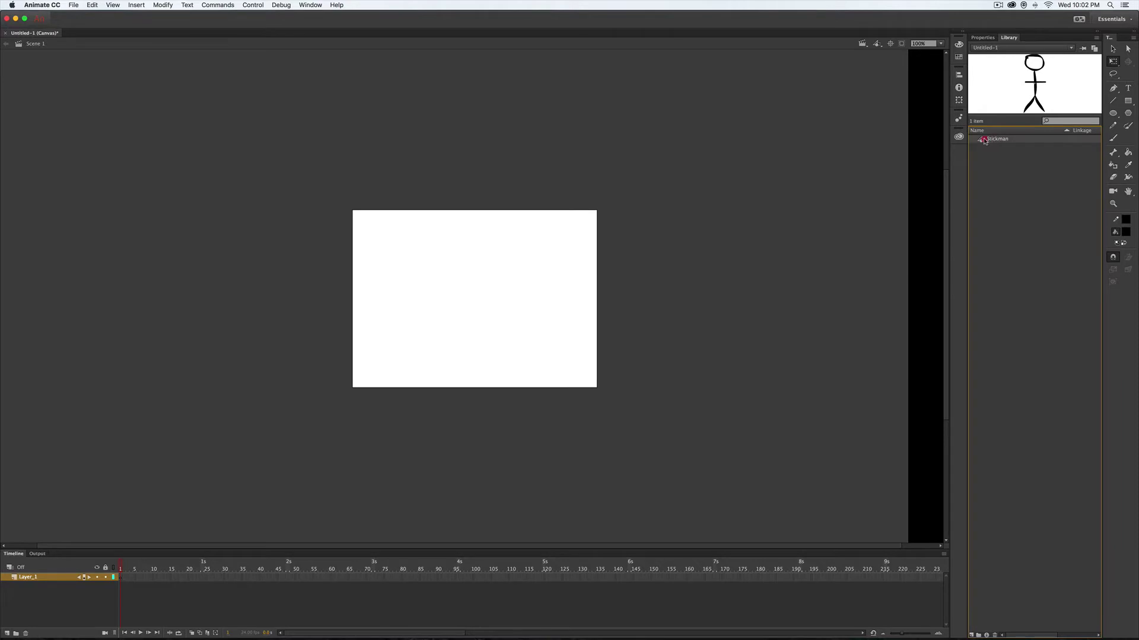
mouse_move(994, 143)
left_mouse_down()
mouse_move(415, 291)
mouse_move(397, 313)
left_mouse_up()
left_click(465, 327)
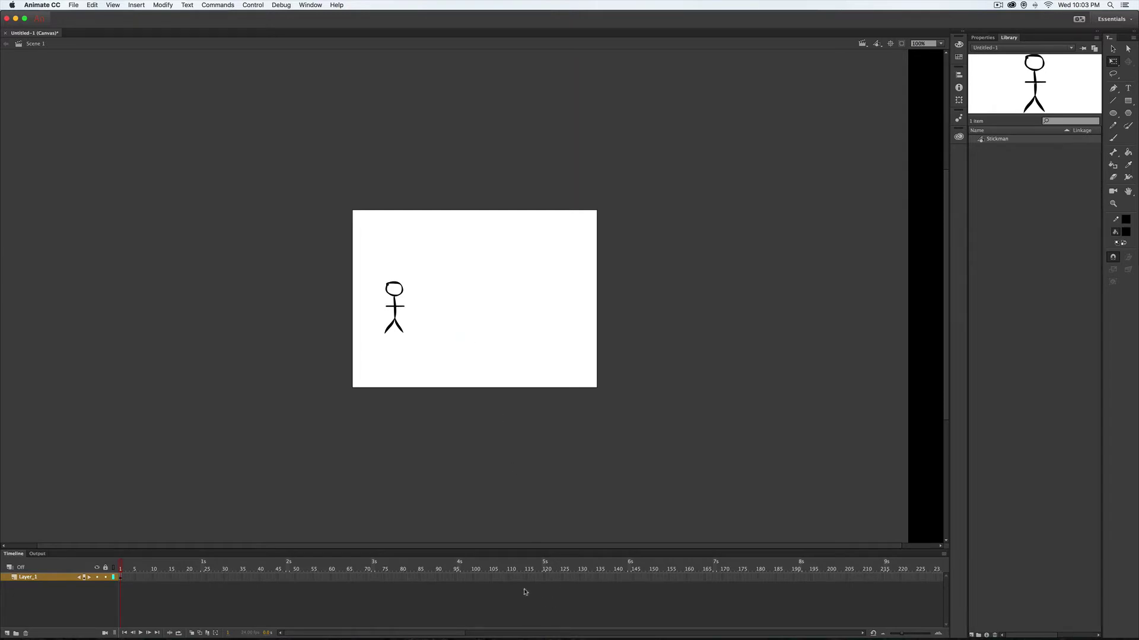
Insert a keyframe at frame 72 on Layer_1.
left_click(545, 578)
left_click(377, 579)
right_click(376, 581)
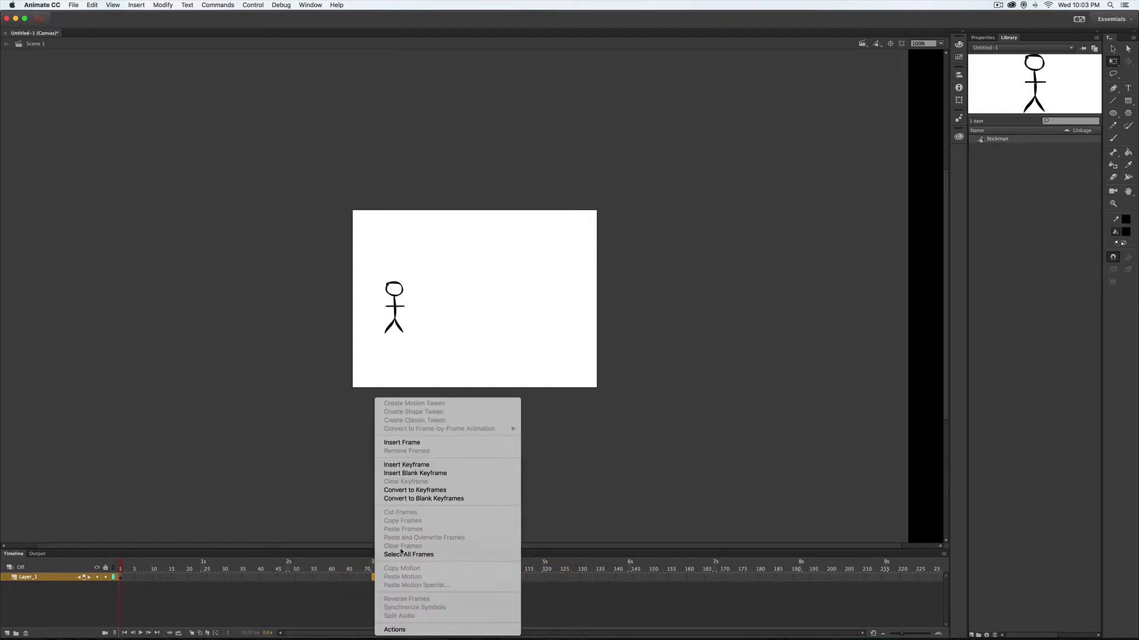
left_click(463, 467)
left_click(237, 581)
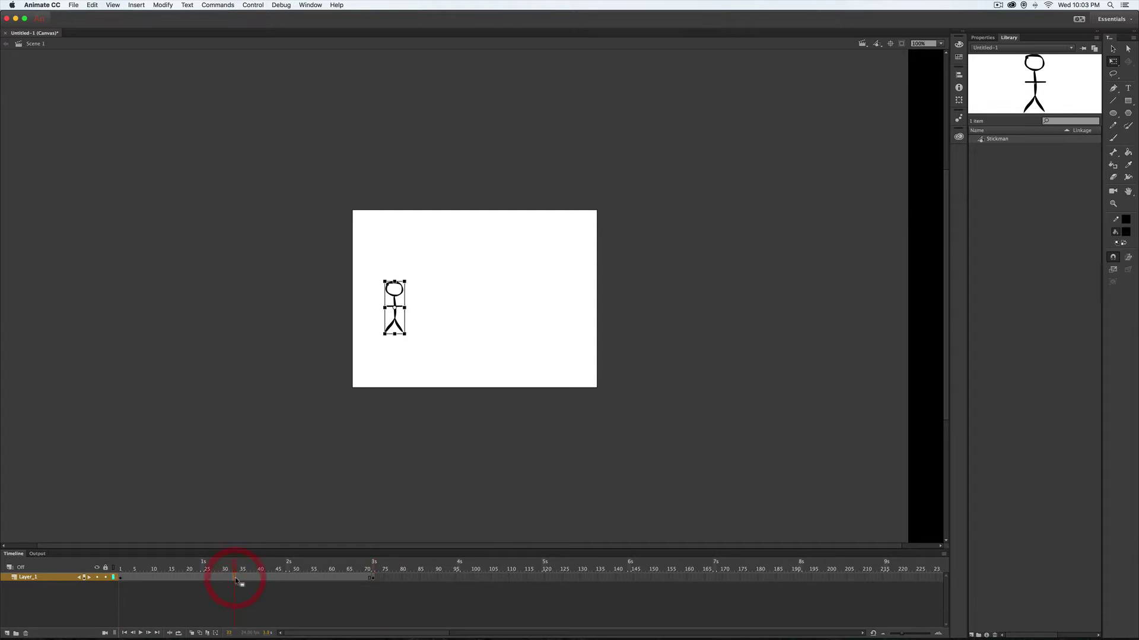
Create a classic tween spanning frames 1–72 and scrub the playhead to check it.
right_click(236, 581)
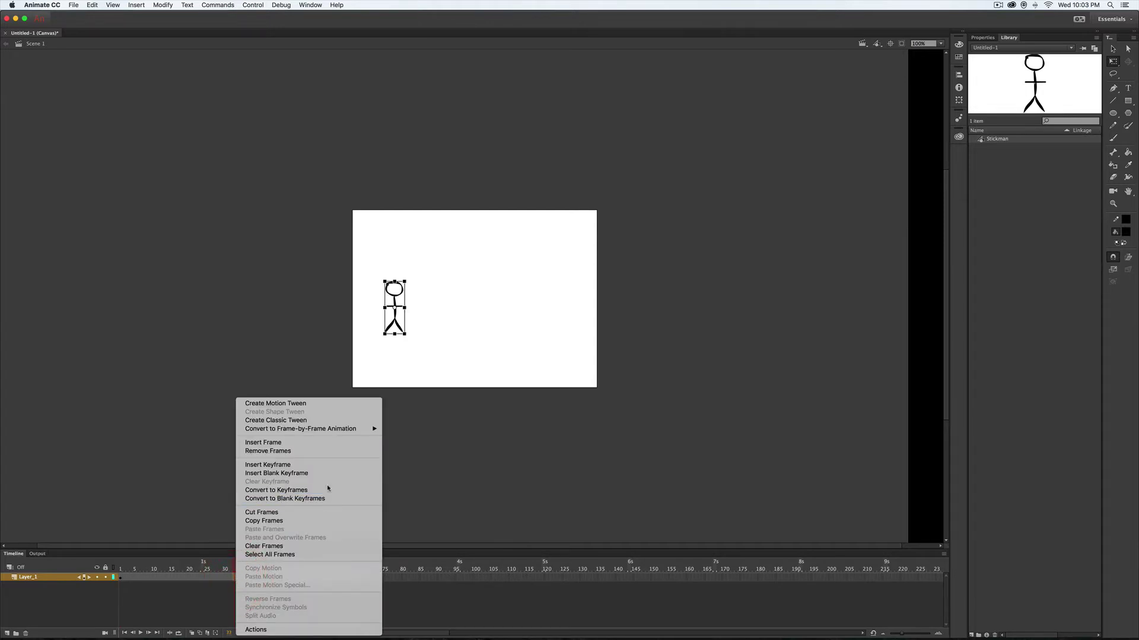
left_click(297, 419)
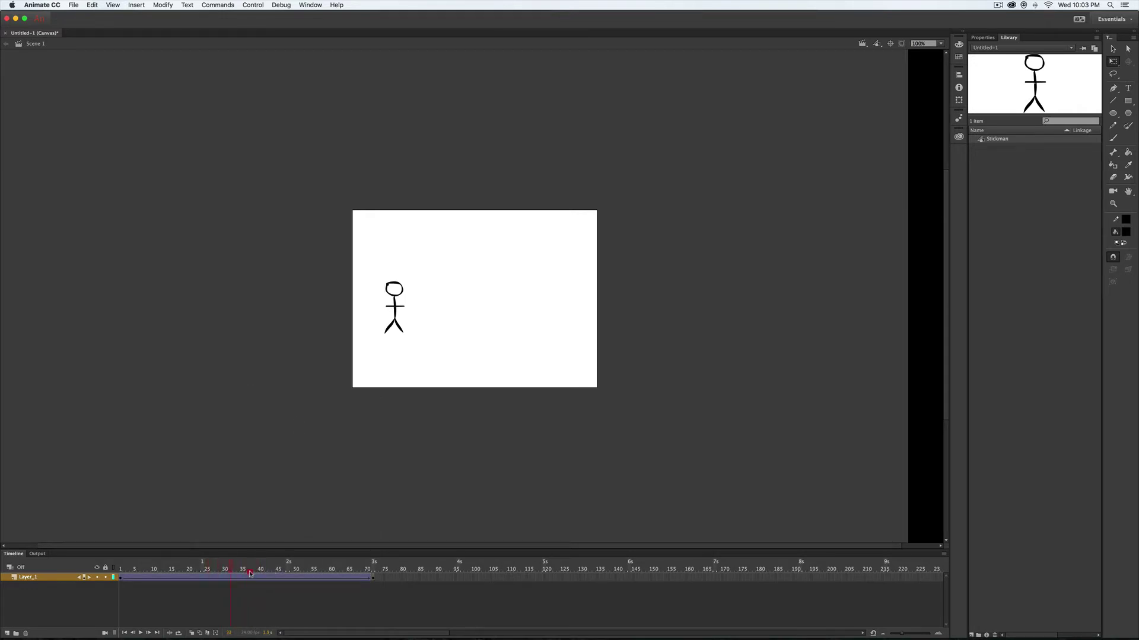
left_click(245, 569)
left_click(123, 579)
left_click(354, 572)
left_click(244, 569)
Set the tween's Rotate option to CW and return the playhead to frame 1.
left_click(986, 38)
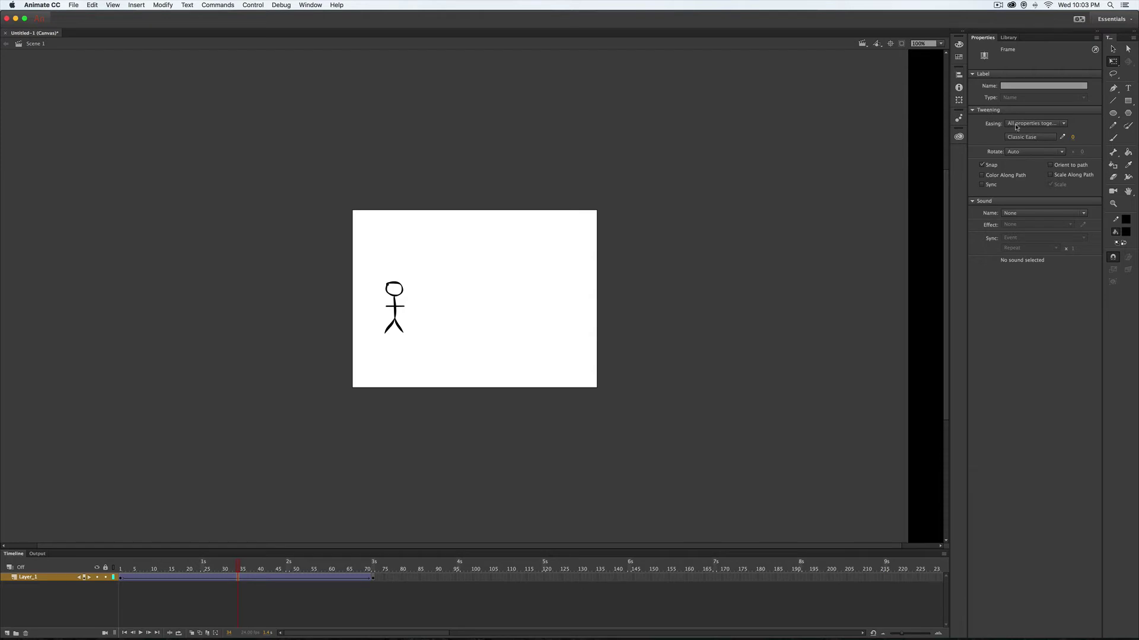
left_click(1062, 153)
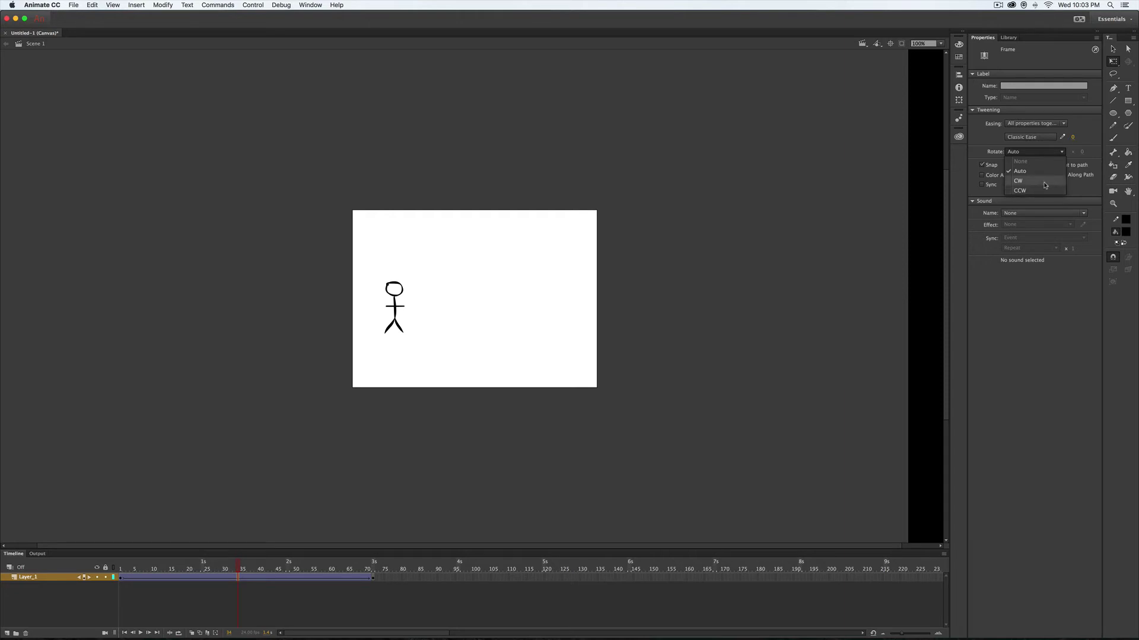
left_click(1044, 185)
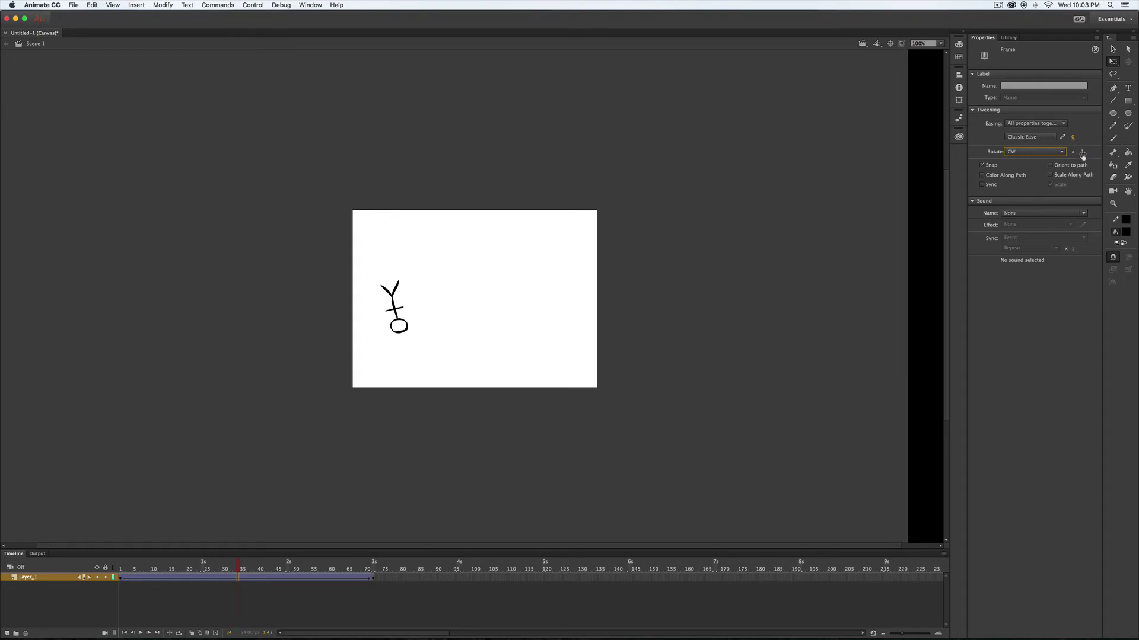
left_click(117, 568)
Enter 1 as the clockwise rotation count, then scrub and play the tween.
key("Return")
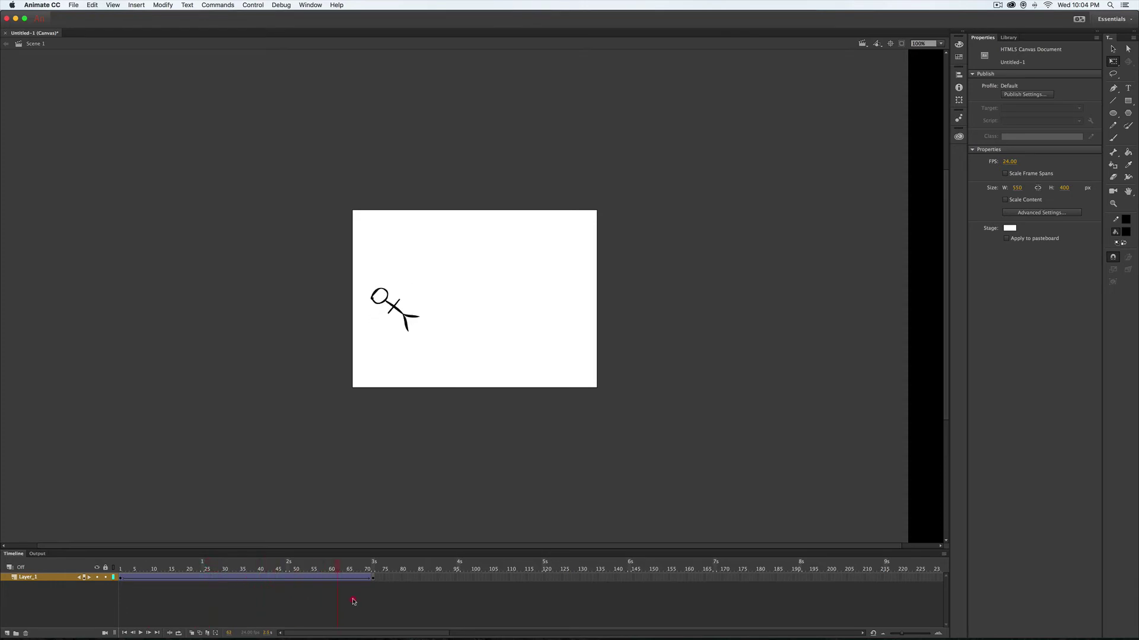
left_click(392, 607)
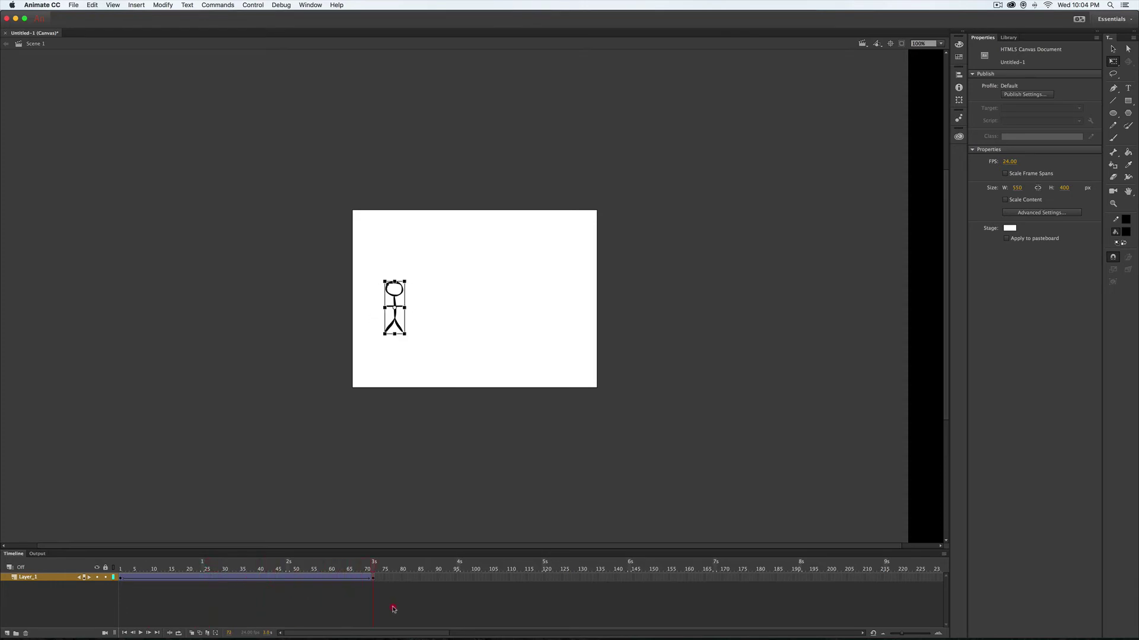
left_click(227, 579)
left_click(1088, 151)
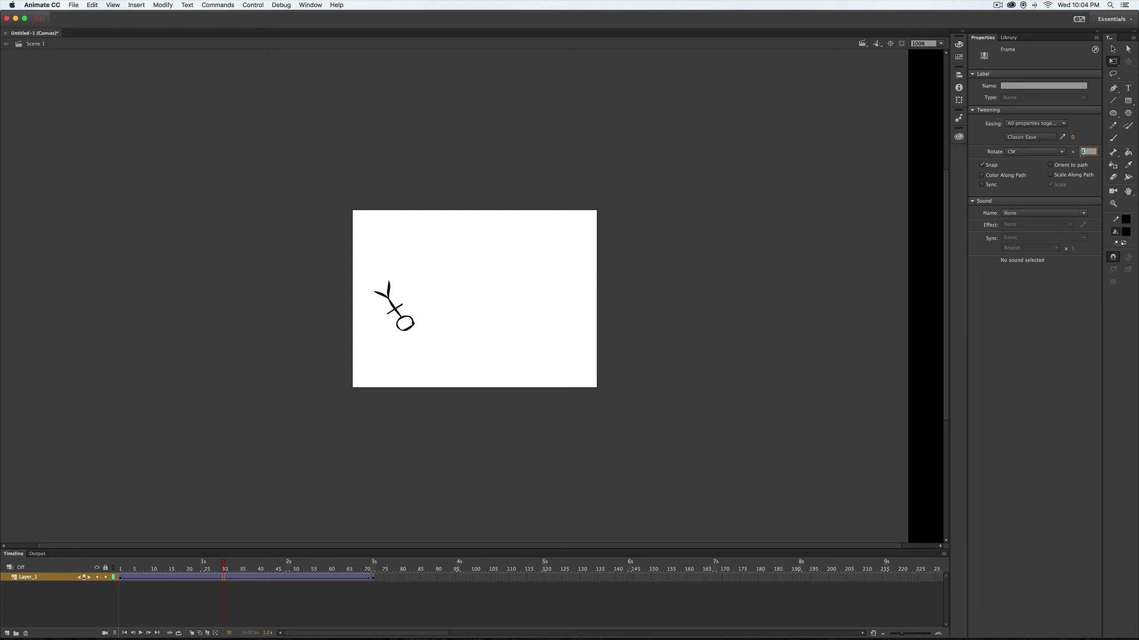
type("1")
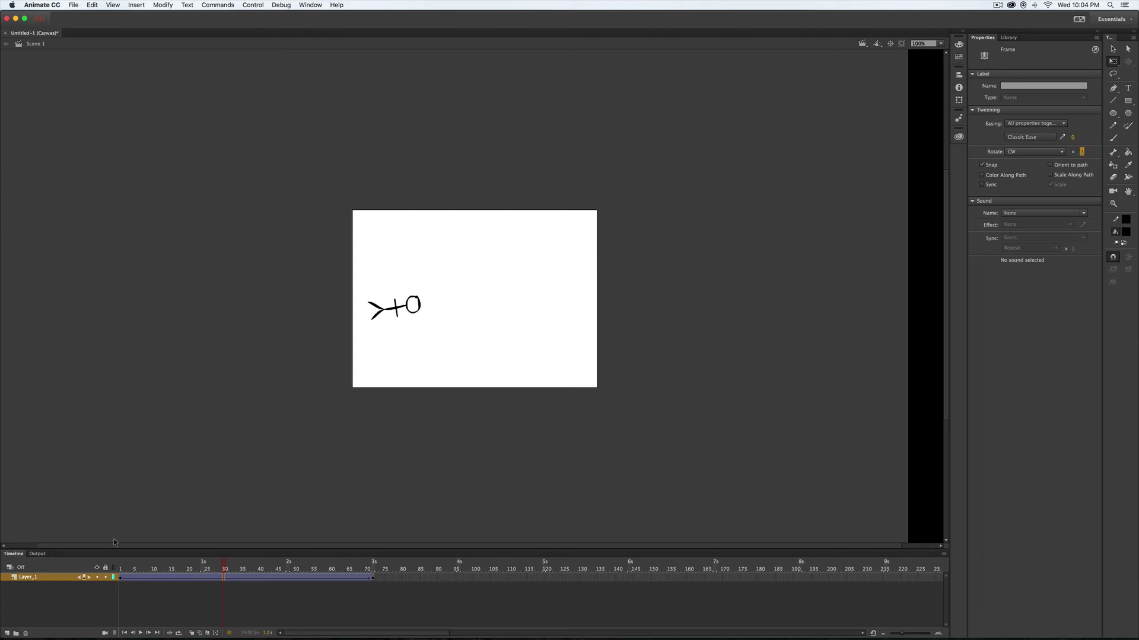
left_click_drag(133, 566, 278, 571)
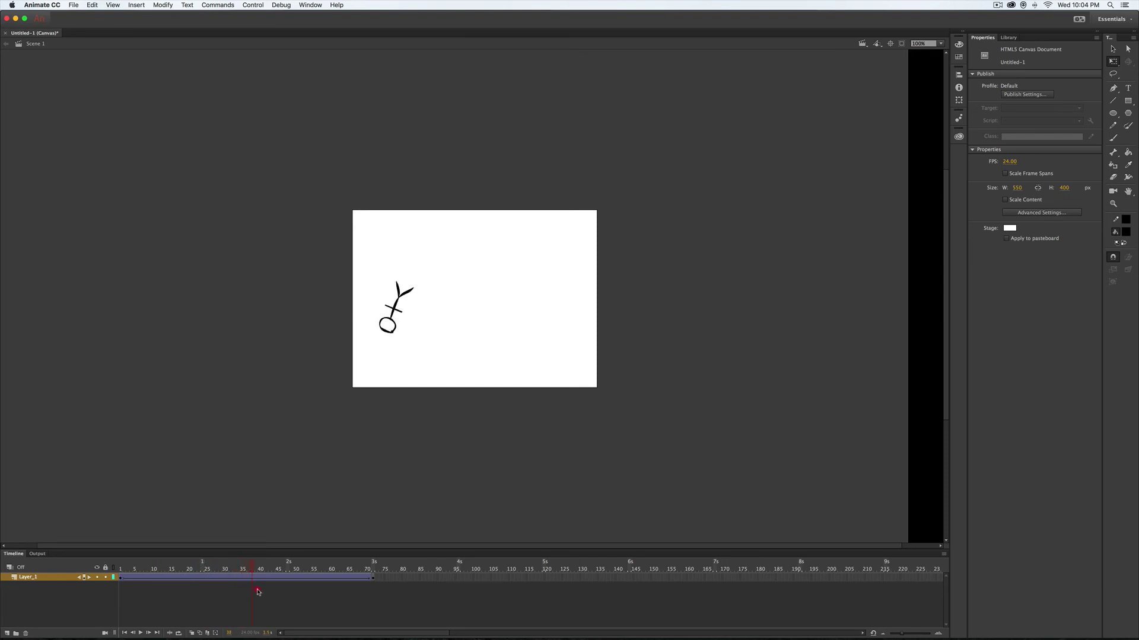
key("Return")
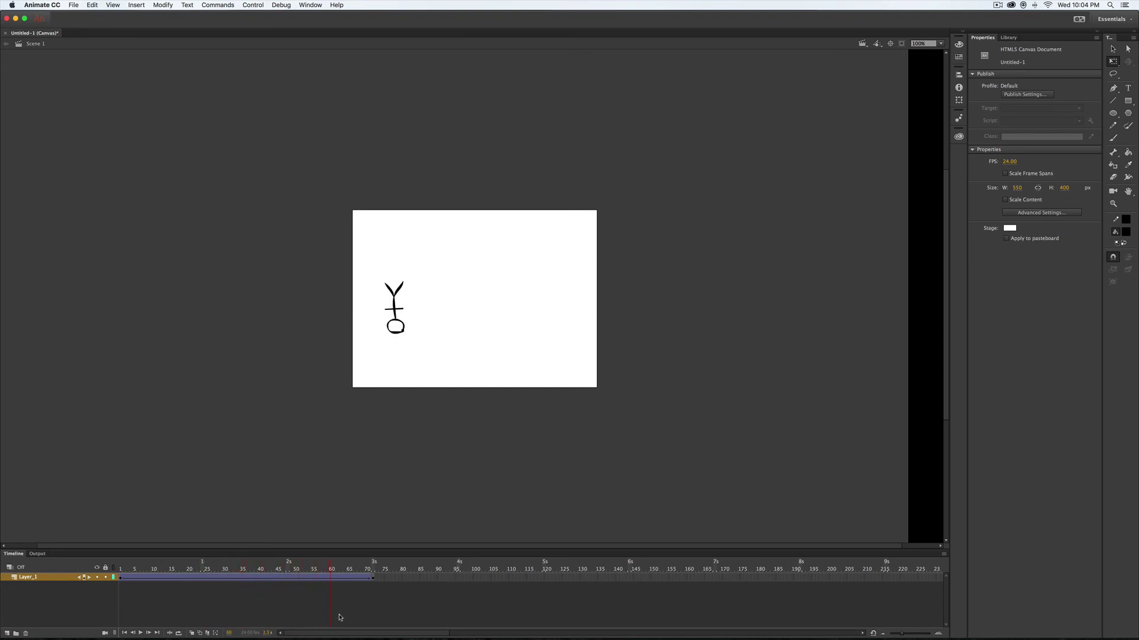
At keyframe 72, move the stickman to the stage's right side, then rewind to frame 1.
left_click(372, 581)
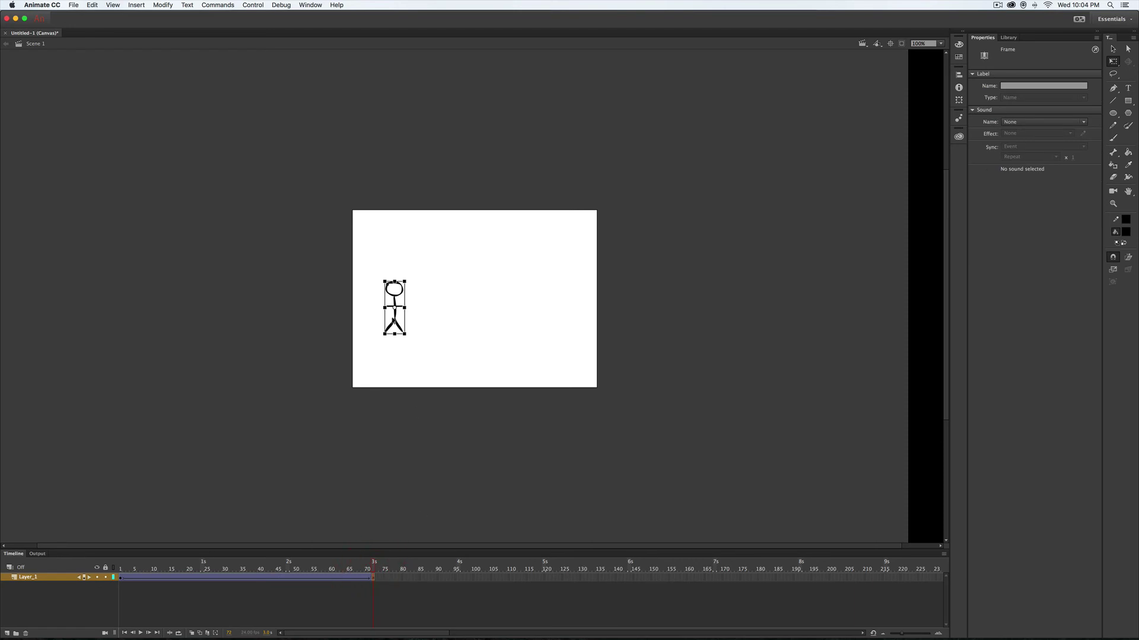
left_click(1113, 49)
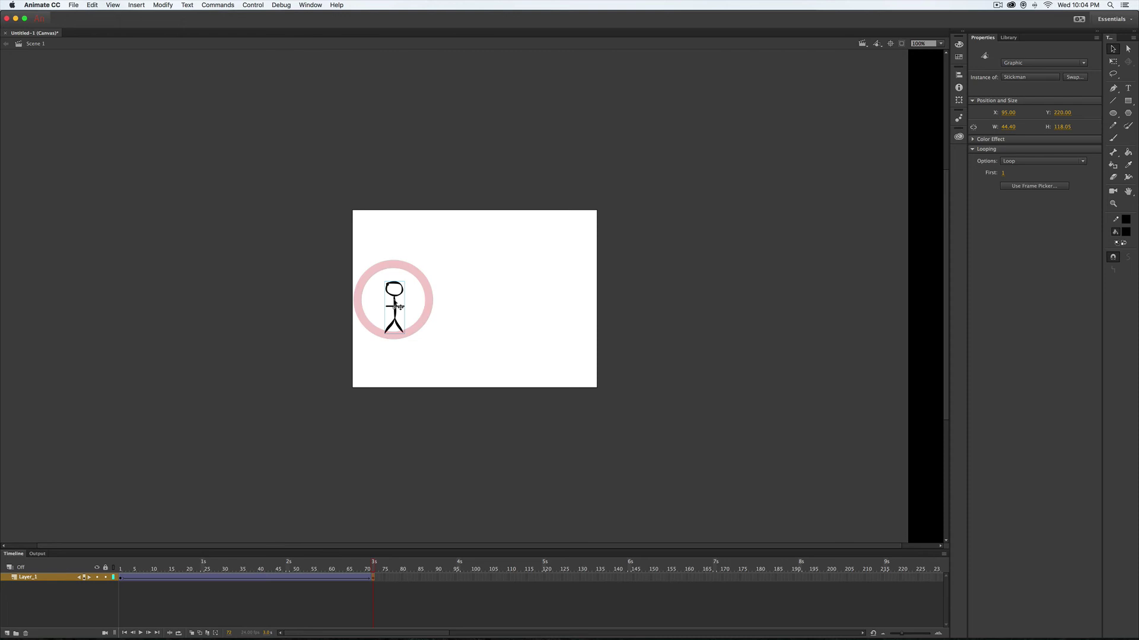
left_click_drag(395, 304, 570, 302)
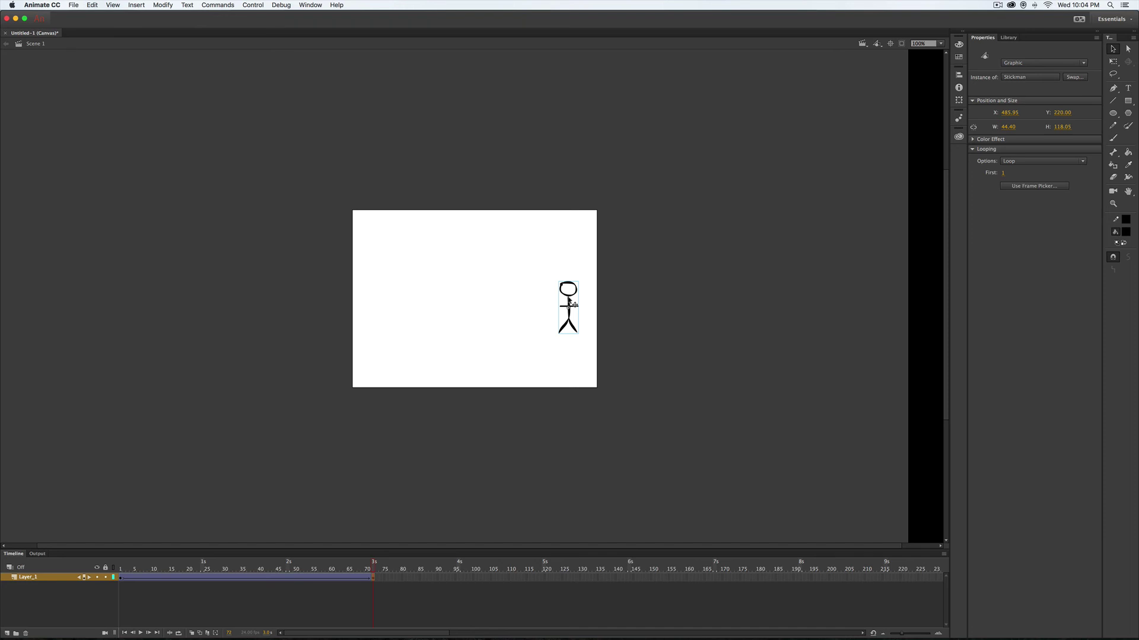
left_click(120, 570)
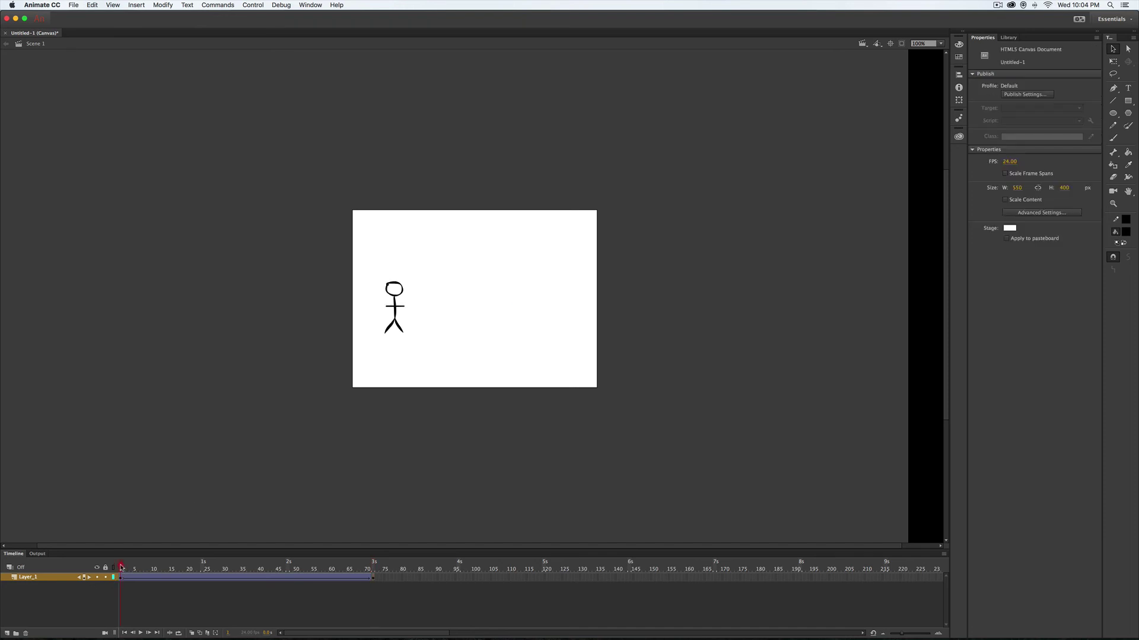
Scrub through the tween, then select a mid-tween frame to show its Tweening settings.
left_click_drag(122, 568, 382, 615)
left_click(229, 578)
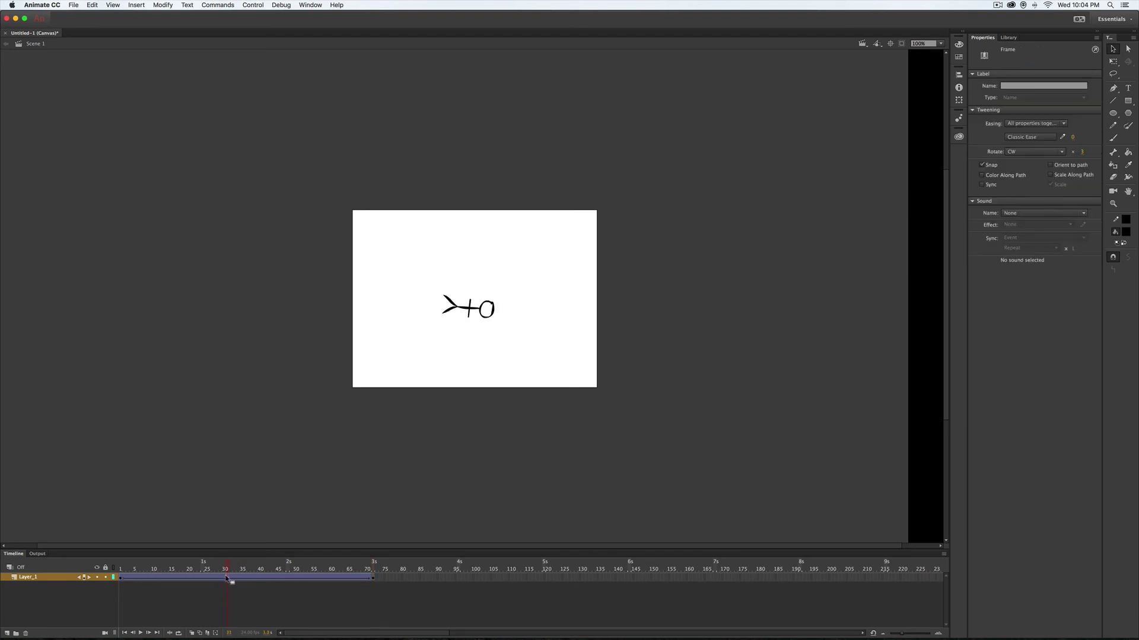